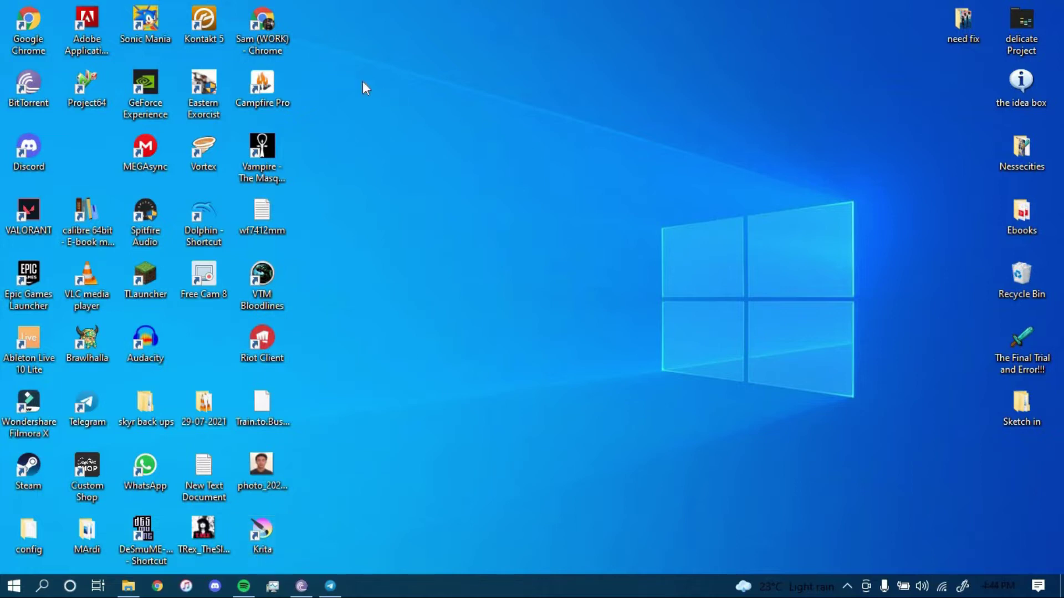
Launch Chrome from the desktop shortcut and load tcfbank.com
double_click(270, 32)
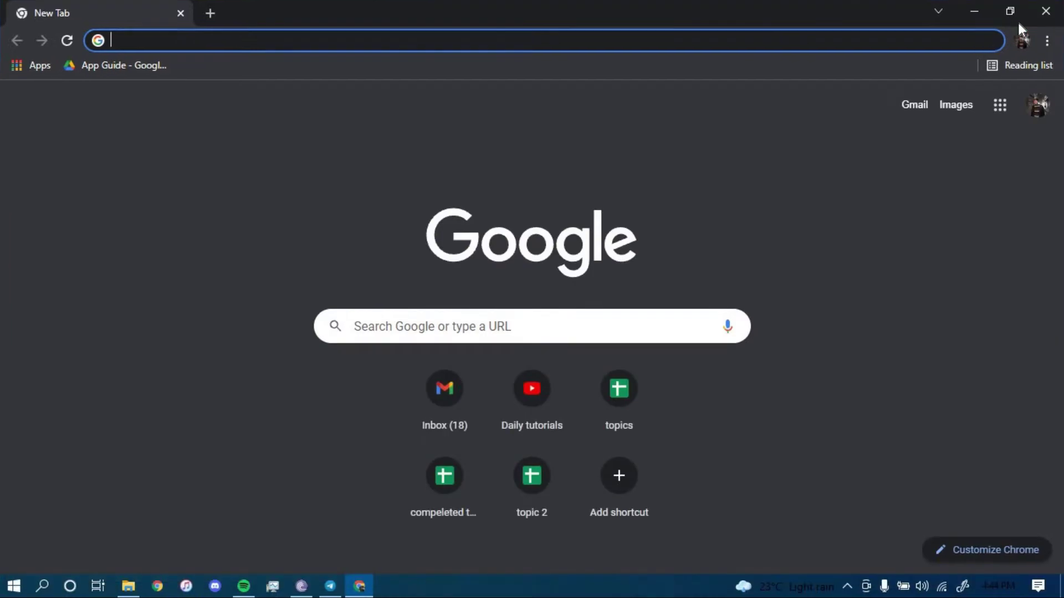
type("tcf")
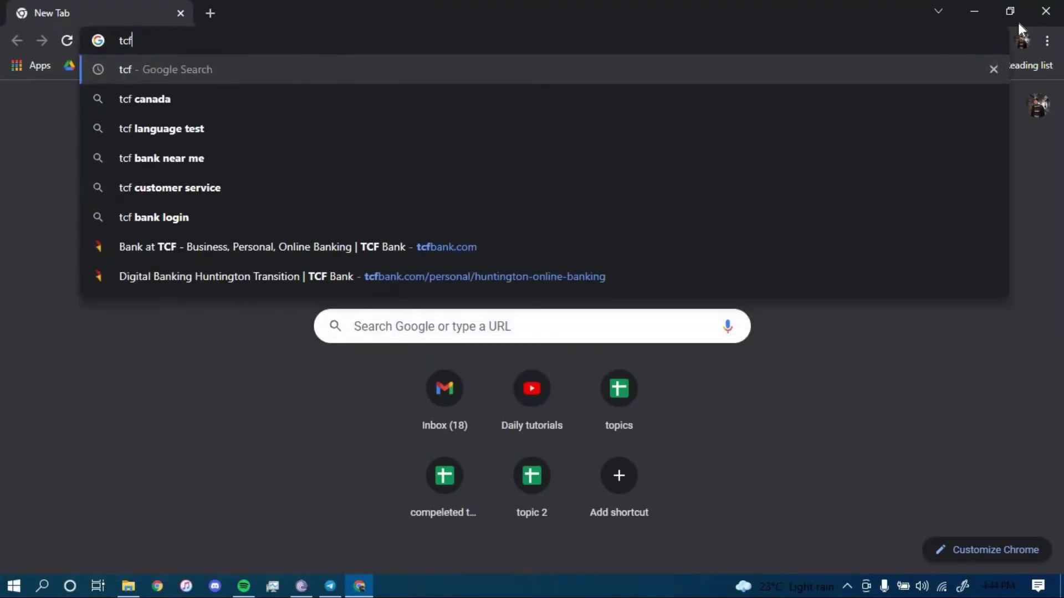
type("bank")
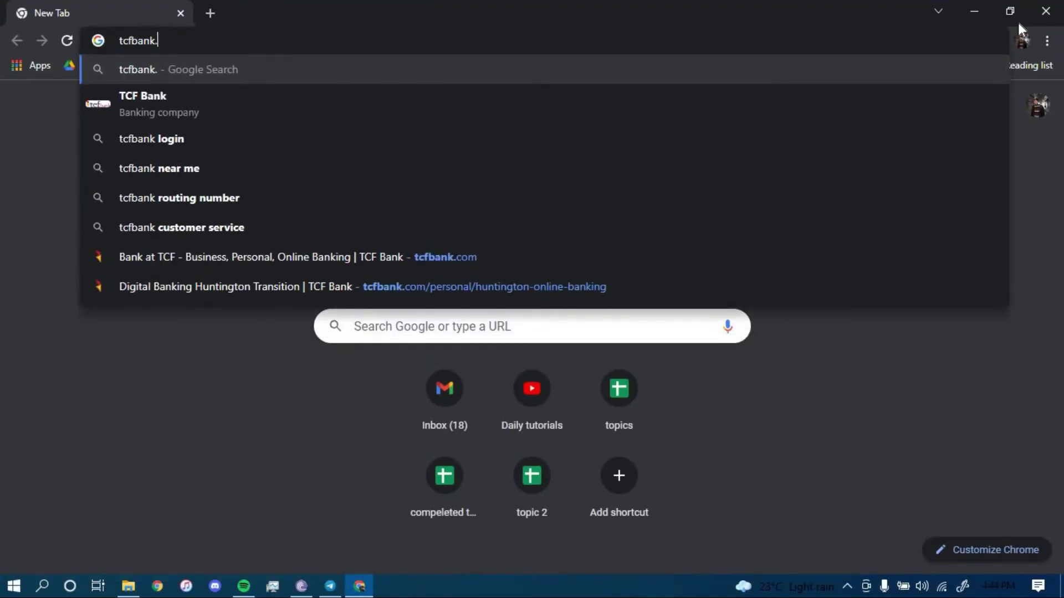
type(".com")
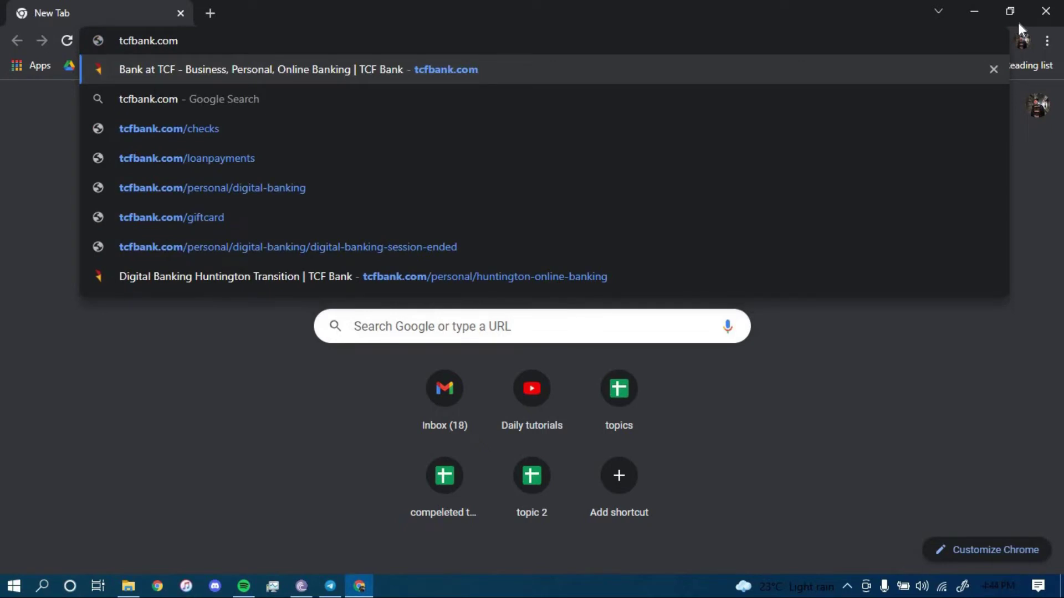
key("Return")
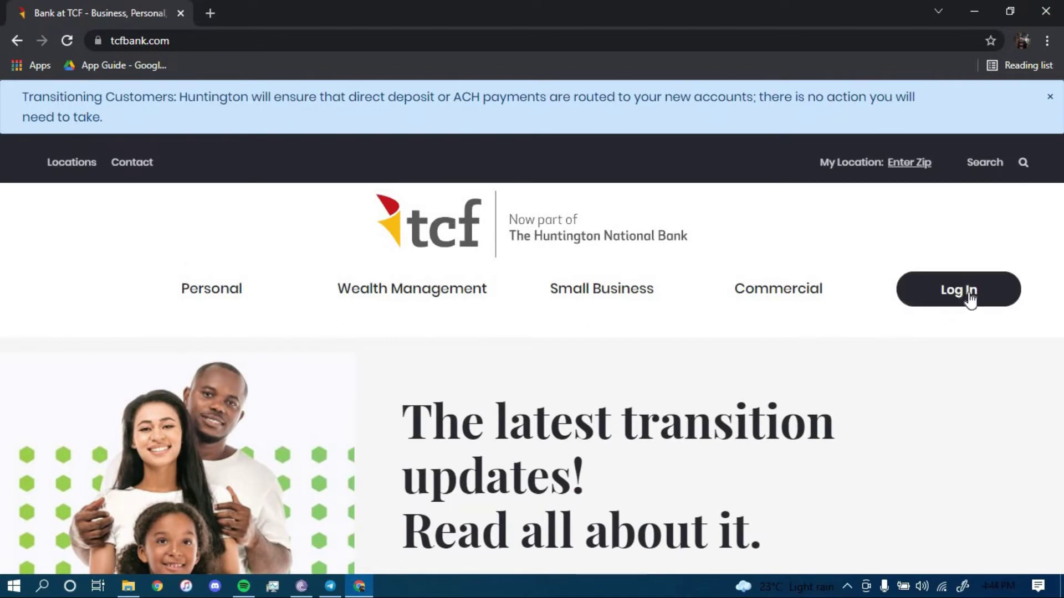
Start the TCF Bank login with Personal banking selected to reach Huntington's welcome page
left_click(968, 291)
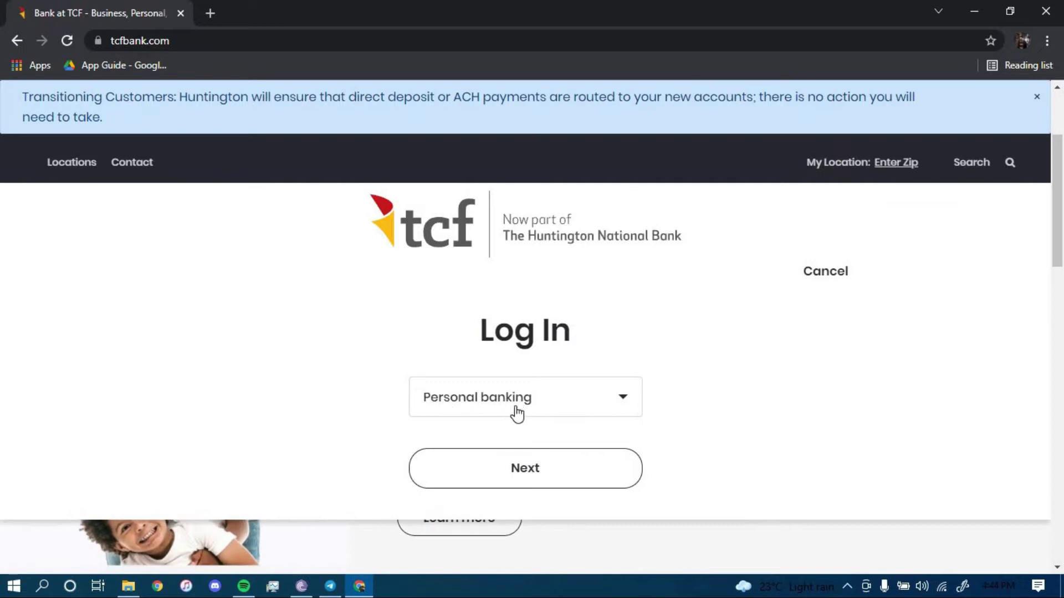
left_click(534, 468)
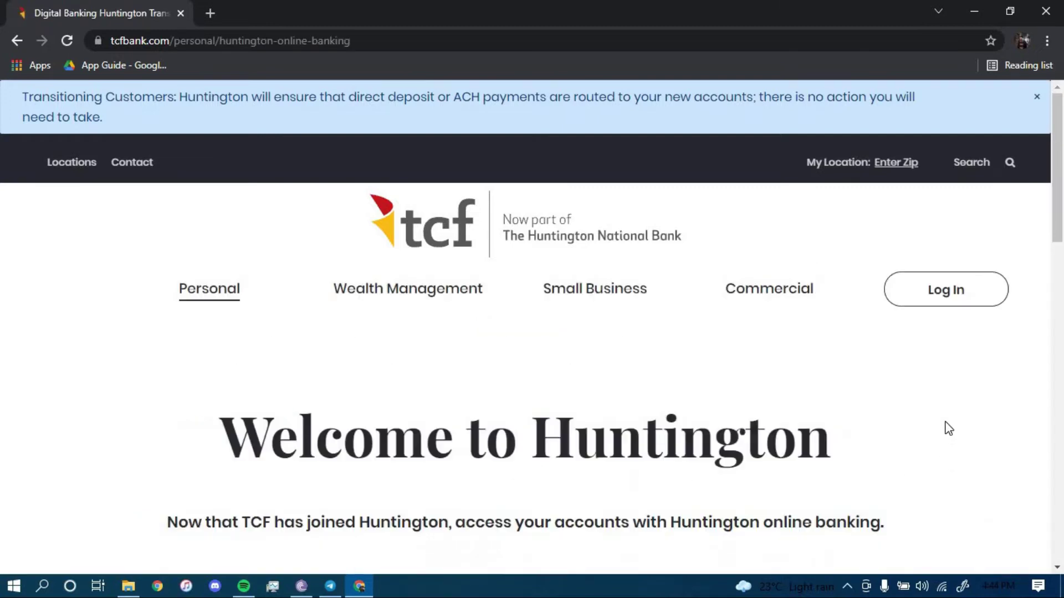
scroll(954, 397, "down", 3)
scroll(954, 397, "down", 1)
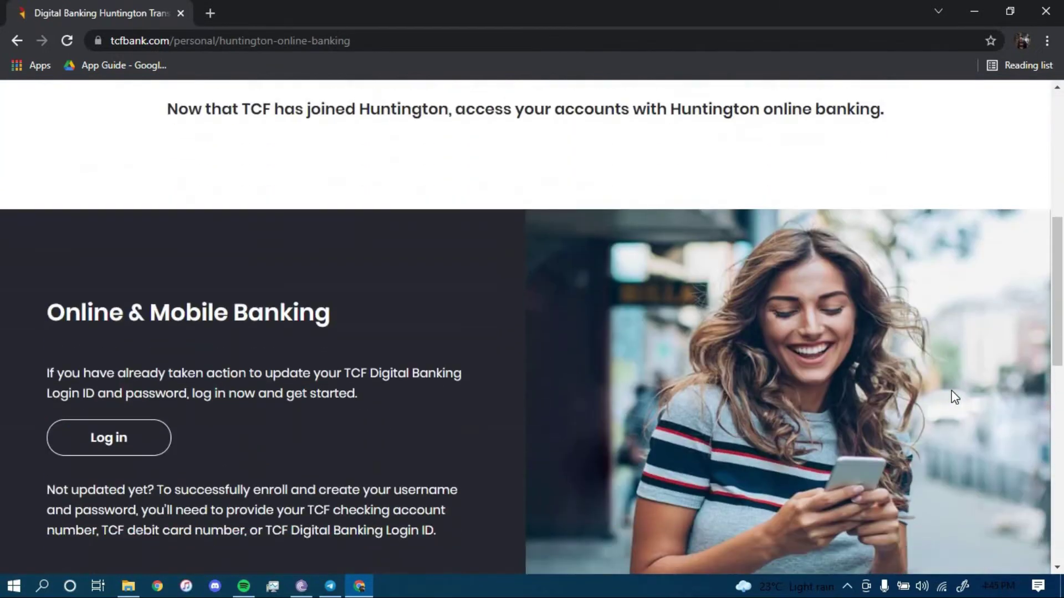
scroll(954, 398, "down", 1)
scroll(954, 398, "down", 1)
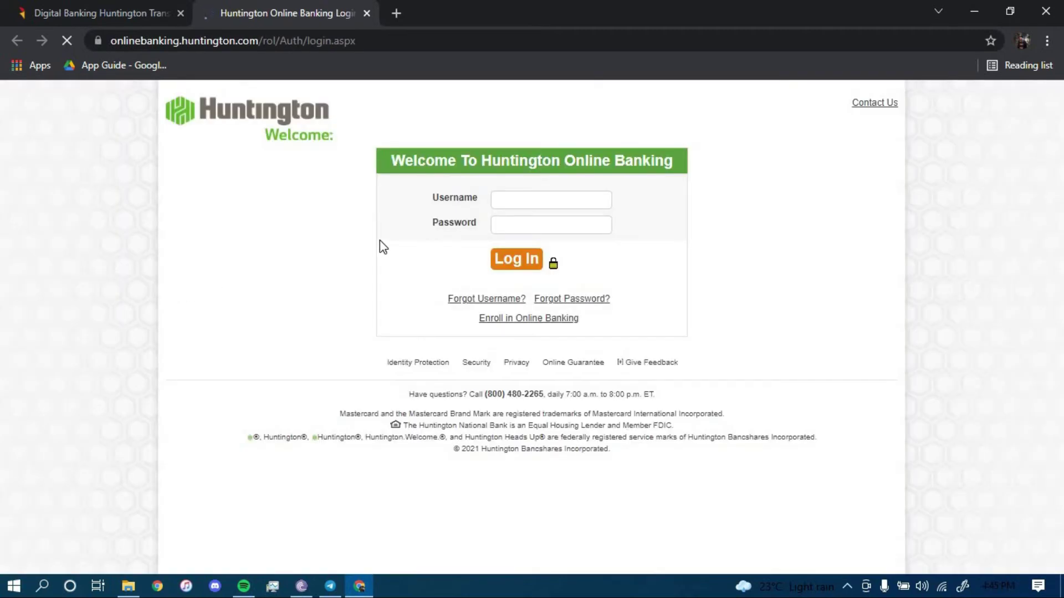
Select the Huntington login form's Username field, then its Password field
left_click(522, 197)
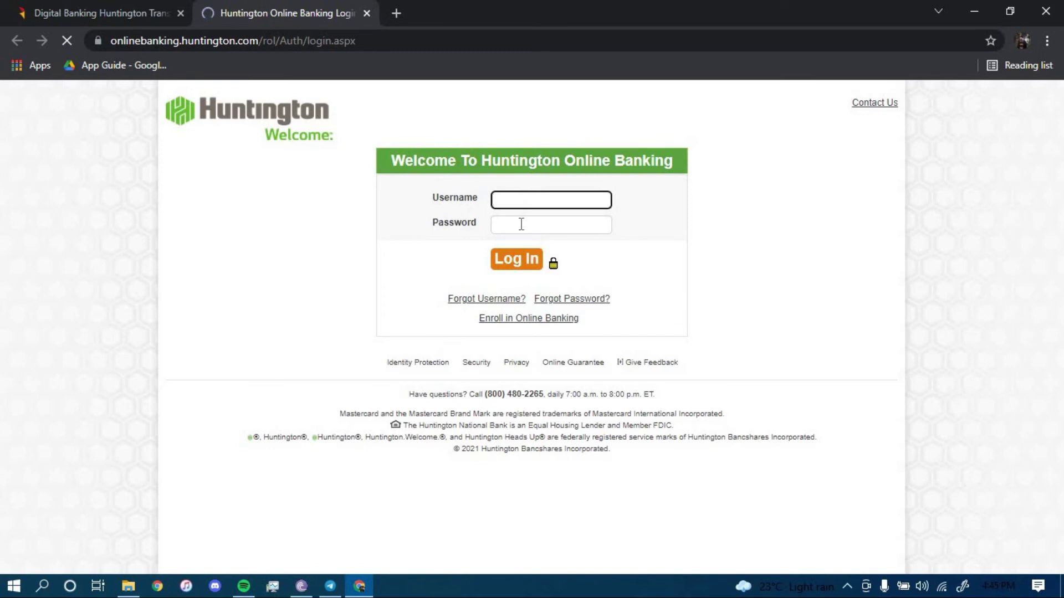
left_click(521, 222)
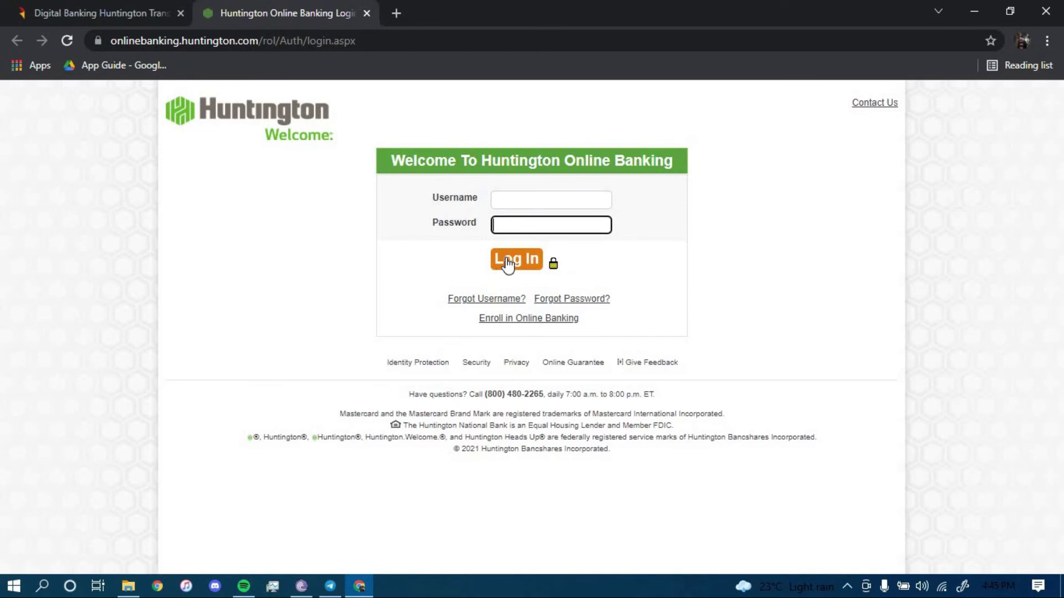